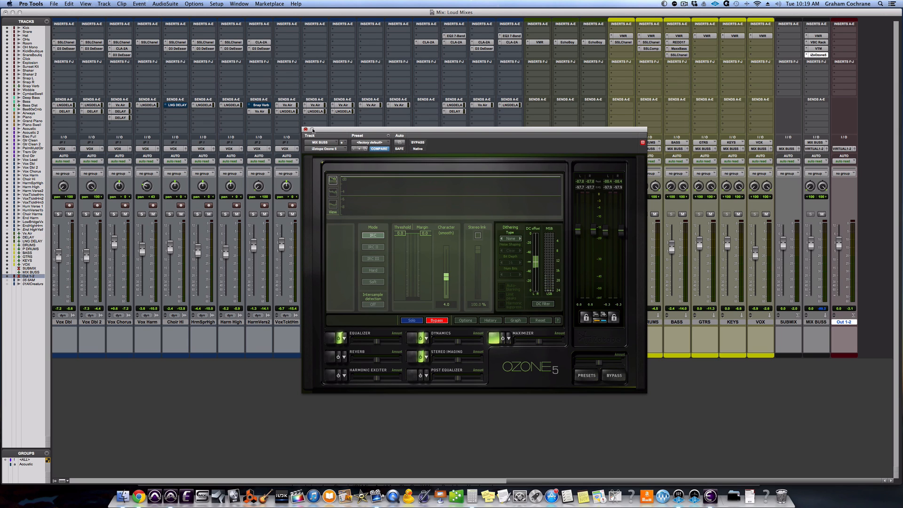
# - Close the Ozone 5 window and play back the mix to check the MIX BUSS and Out 1-2 levels
pyautogui.click(305, 129)
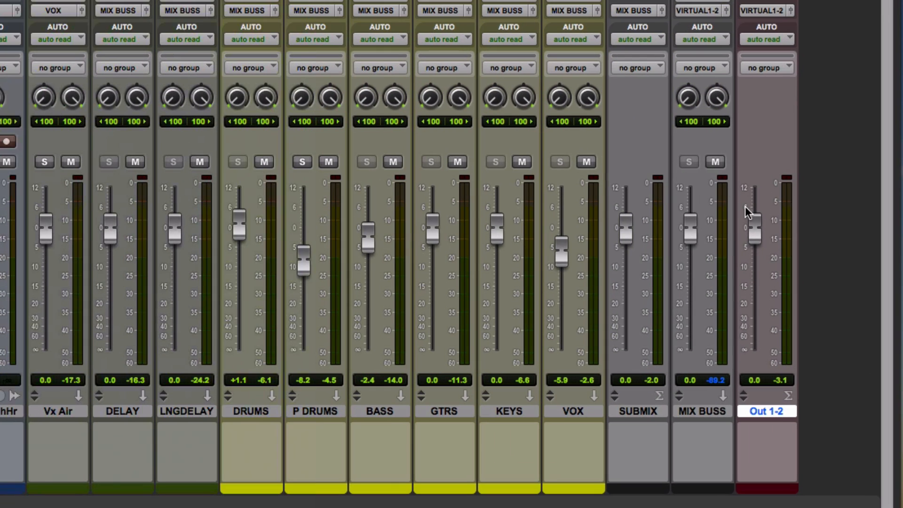
pyautogui.press('space')
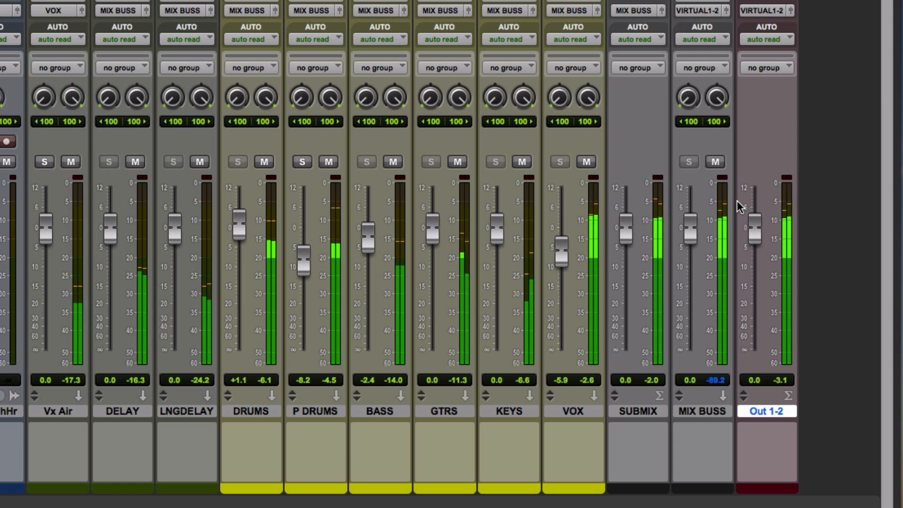
pyautogui.press('space')
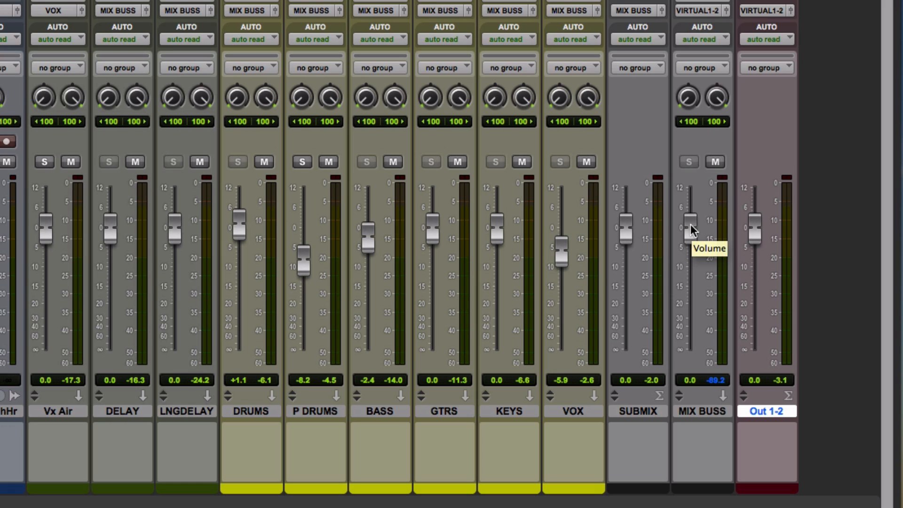
# - Try raising the MIX BUSS fader to +6.7 dB during playback, and reset it to 0 dB
pyautogui.press('space')
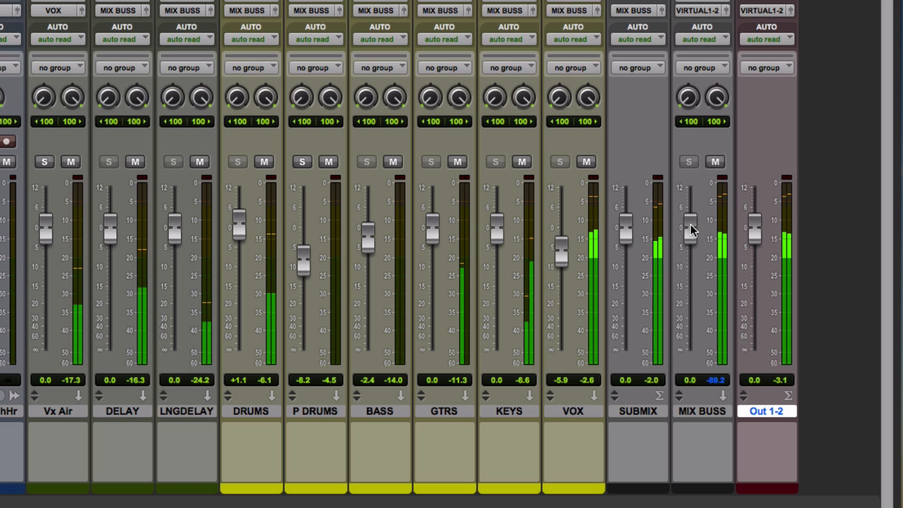
pyautogui.moveTo(691, 224); pyautogui.dragTo(693, 202)
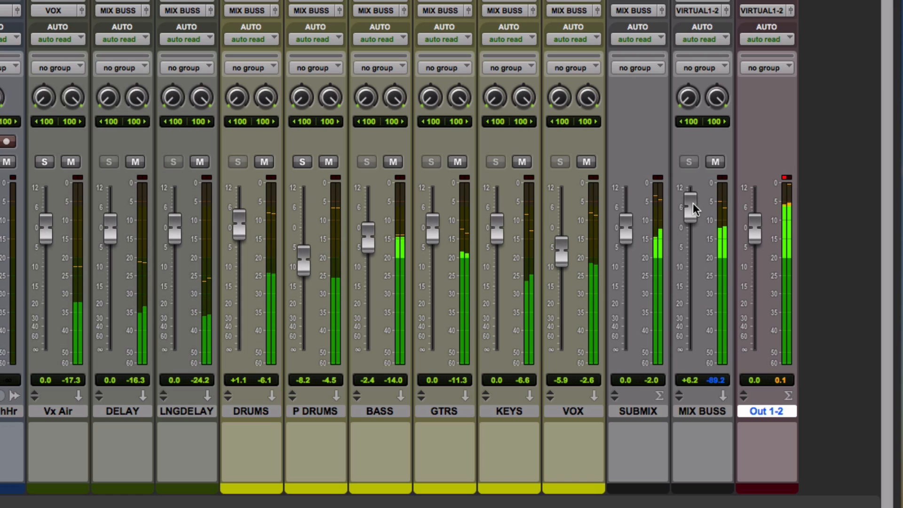
pyautogui.moveTo(693, 202); pyautogui.dragTo(693, 201)
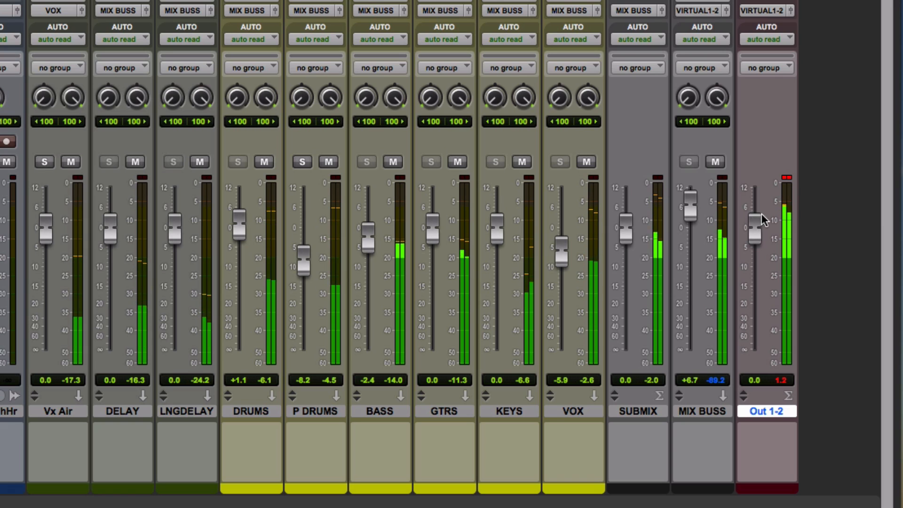
pyautogui.press('space')
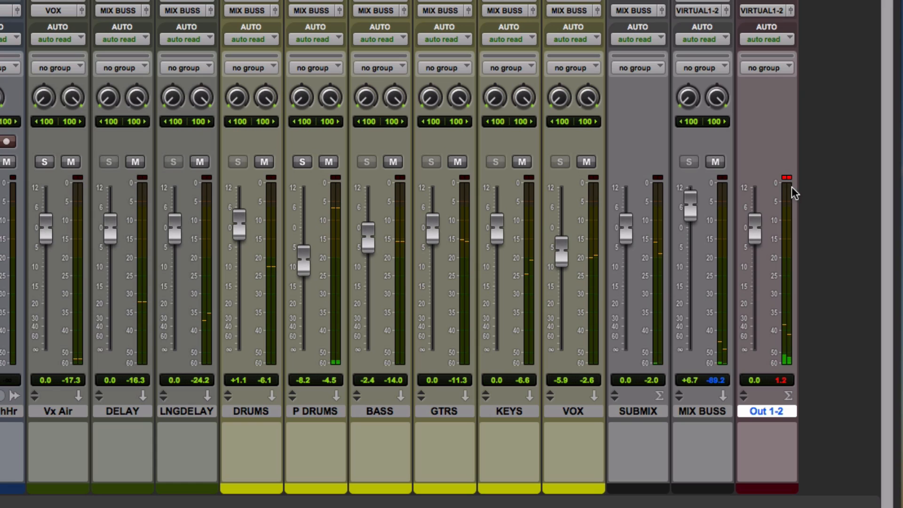
pyautogui.keyDown('alt'); pyautogui.click(691, 207); pyautogui.keyUp('alt')
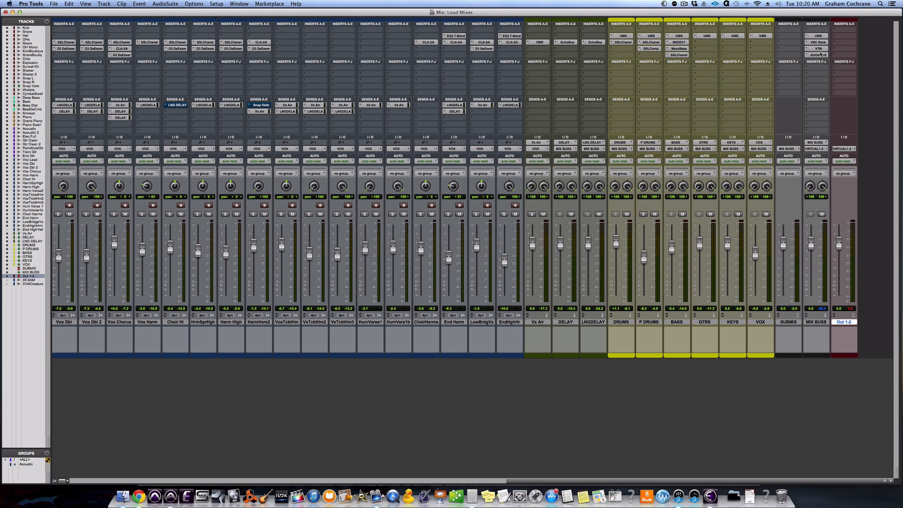
# - Open Ozone 5 on MIX BUSS and set the Maximizer's margin to -0.5 and threshold to -8.4
pyautogui.click(818, 55)
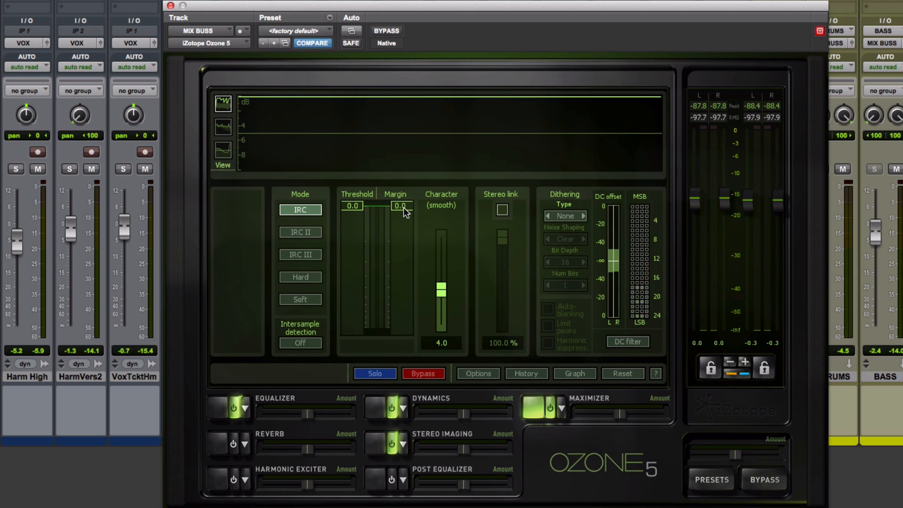
pyautogui.moveTo(403, 210); pyautogui.dragTo(405, 216)
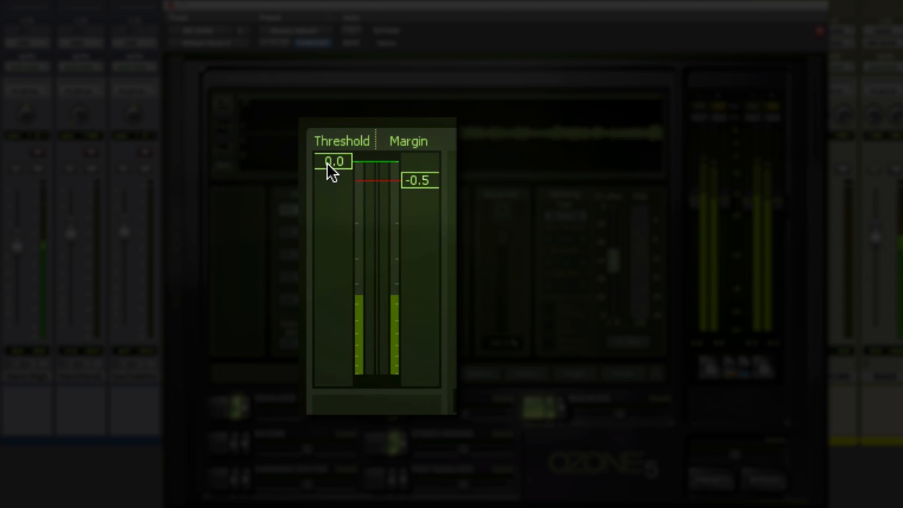
pyautogui.moveTo(328, 166); pyautogui.dragTo(336, 301)
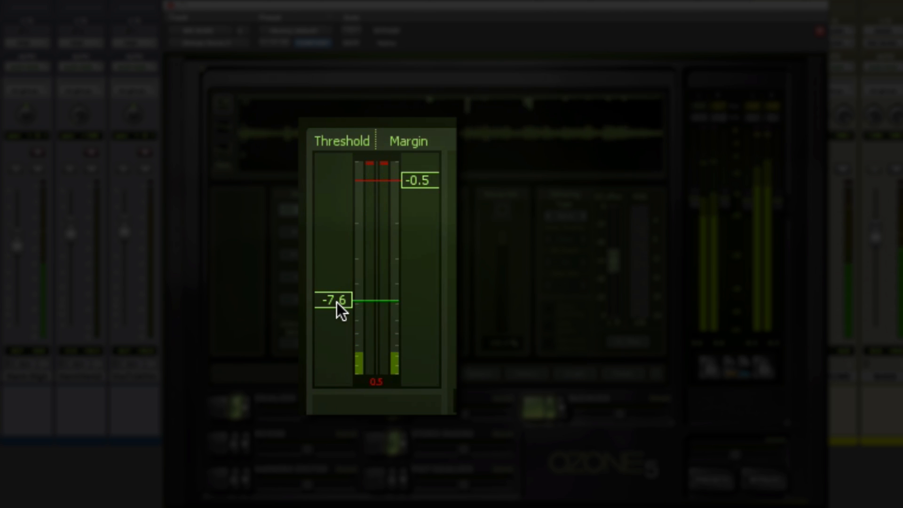
pyautogui.moveTo(337, 302); pyautogui.dragTo(337, 310)
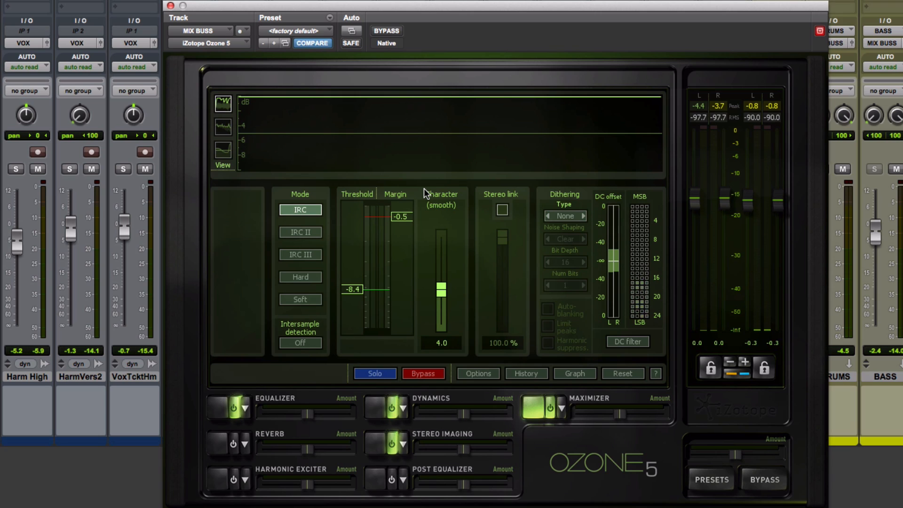
# - Compare the mix with and without the Ozone Maximizer during playback, leaving the Maximizer bypassed
pyautogui.press('space')
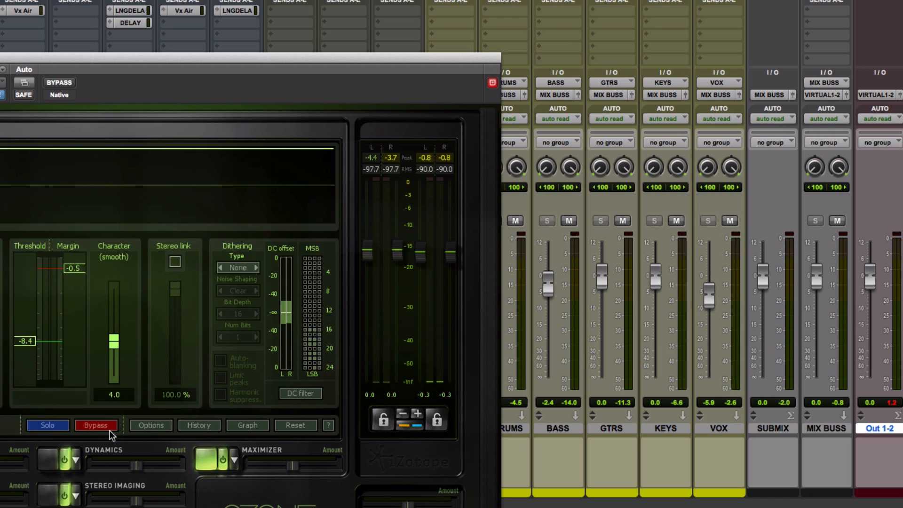
pyautogui.press('space')
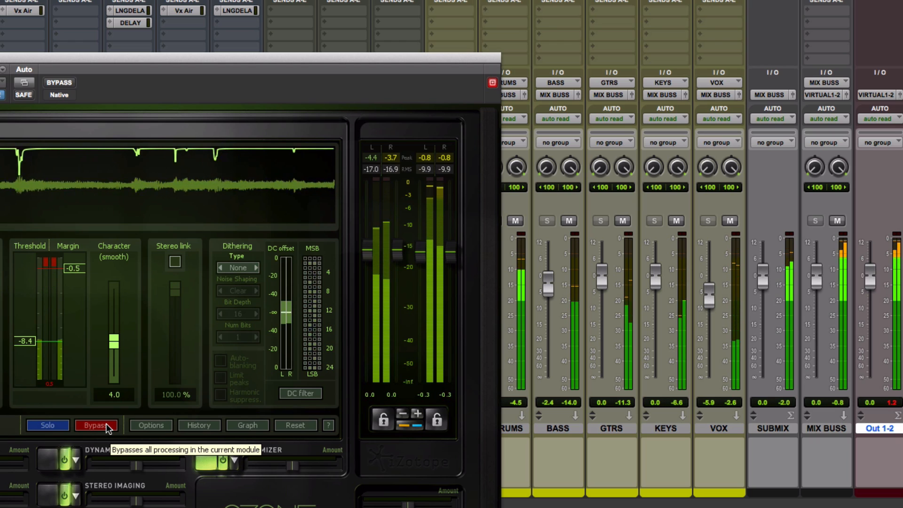
pyautogui.click(106, 425)
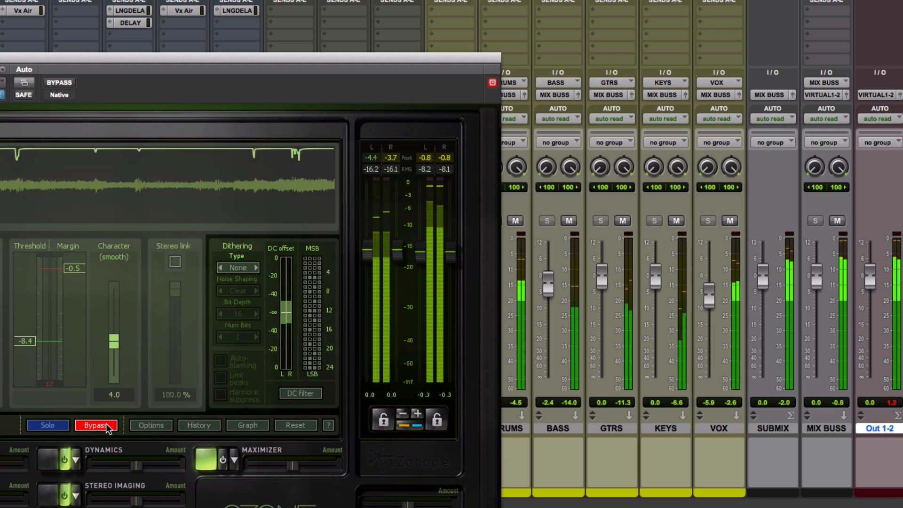
pyautogui.click(106, 425)
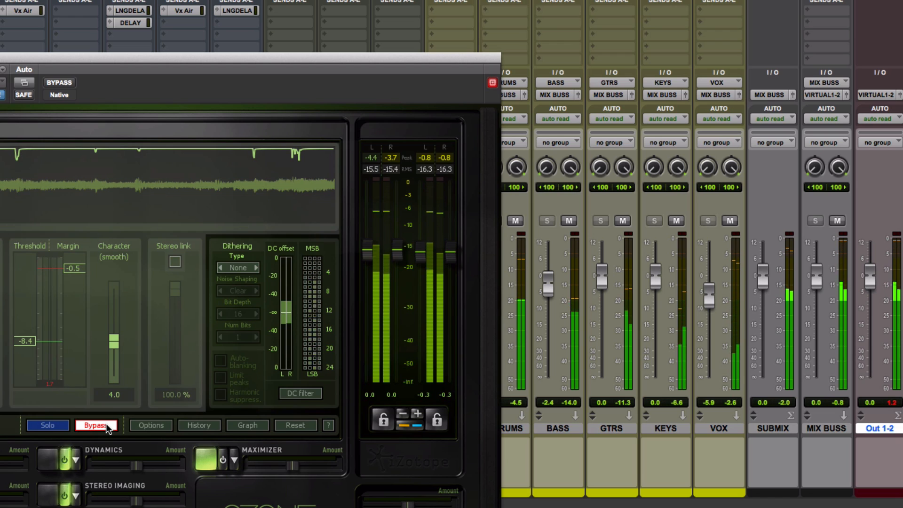
pyautogui.click(105, 425)
pyautogui.click(106, 424)
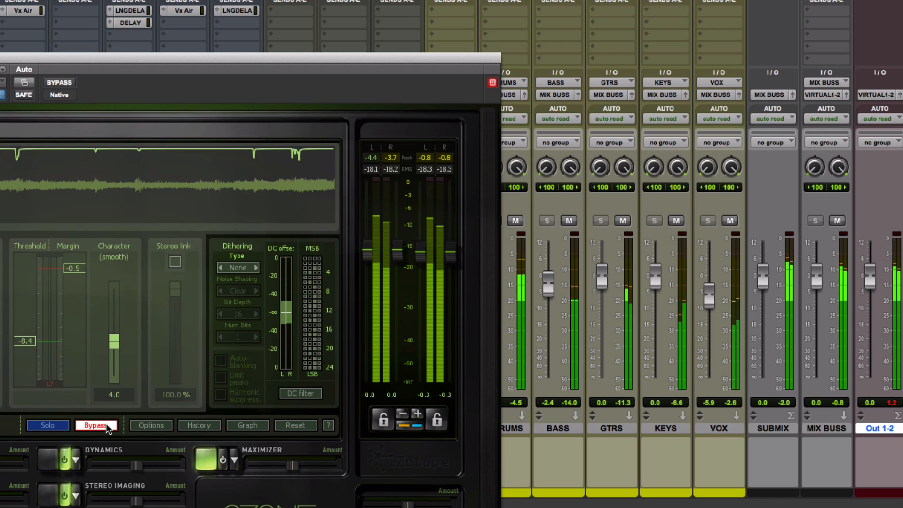
pyautogui.click(106, 425)
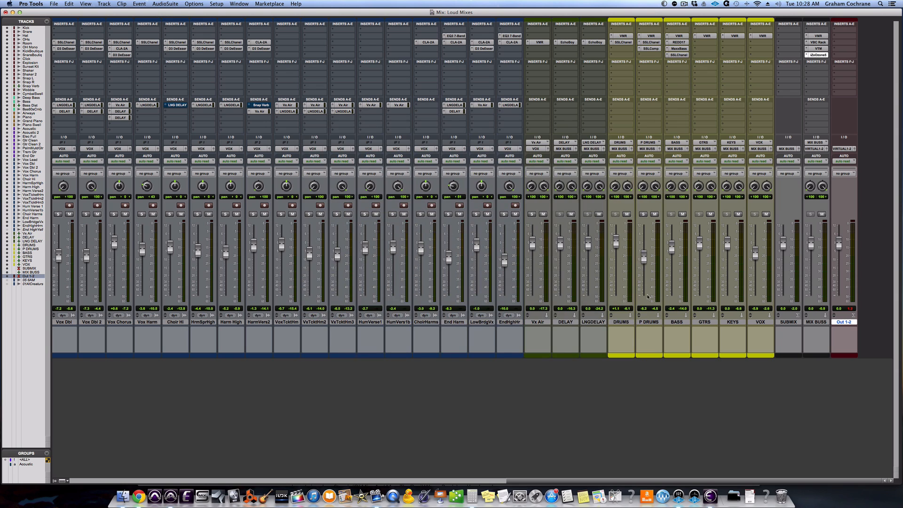
pyautogui.press('ctrl+alt+super+w')
pyautogui.click(437, 321)
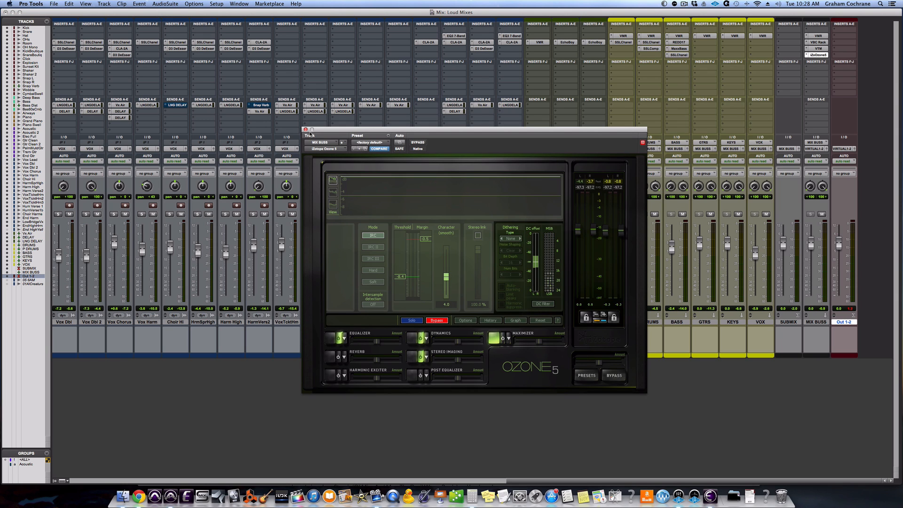
# - Close the Ozone 5 window and insert the stereo Maxim limiter in the first F-J insert slot of MIX BUSS
pyautogui.click(306, 129)
pyautogui.click(817, 67)
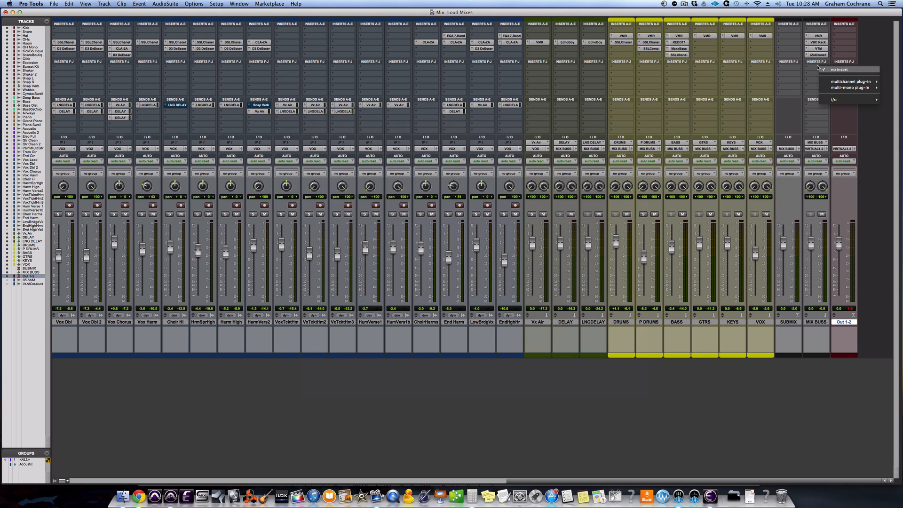
pyautogui.moveTo(838, 83)
pyautogui.moveTo(800, 83)
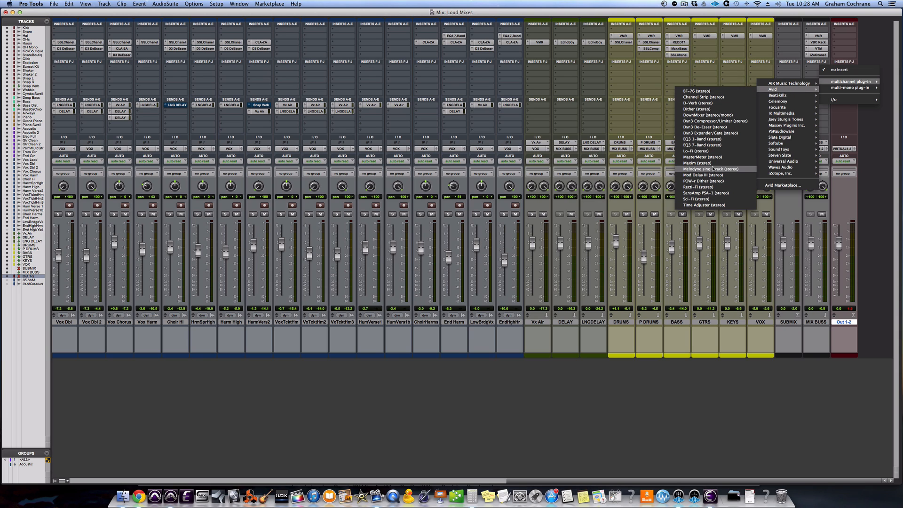
pyautogui.click(713, 164)
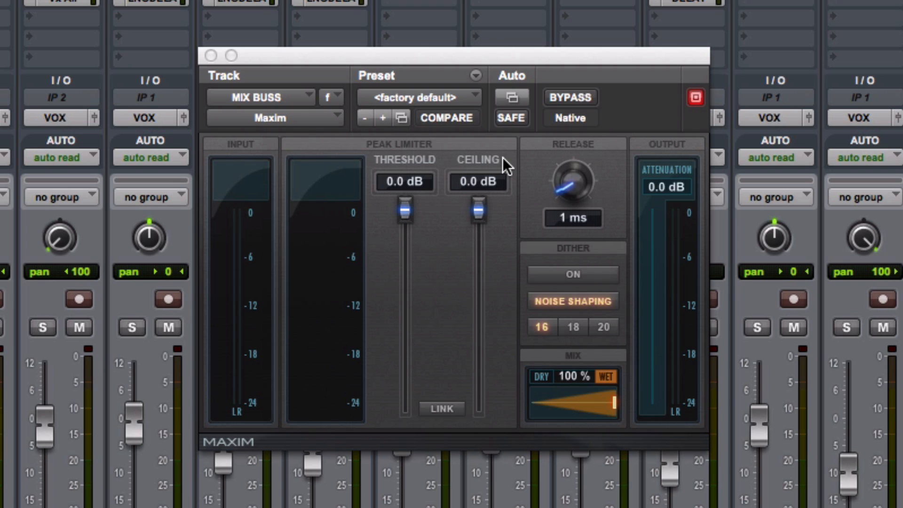
# - Set Maxim's ceiling to -0.6 dB and its threshold to -10.7 dB, and close the plug-in window
pyautogui.moveTo(478, 207)
pyautogui.mouseDown()
pyautogui.moveTo(479, 223)
pyautogui.moveTo(479, 215)
pyautogui.mouseUp()
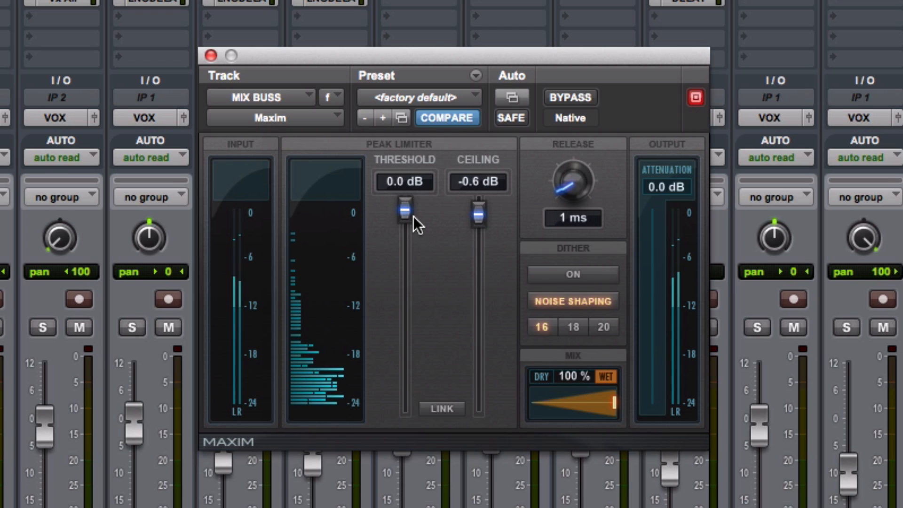
pyautogui.moveTo(413, 217)
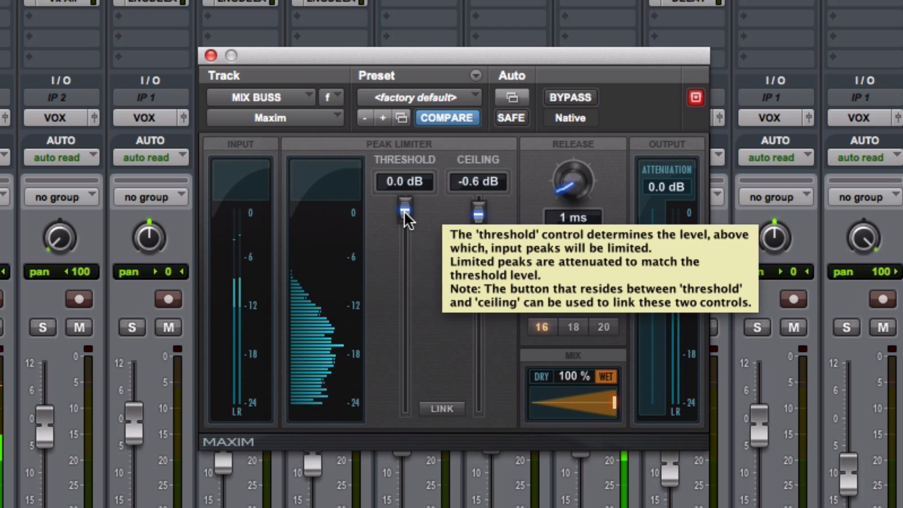
pyautogui.moveTo(405, 211); pyautogui.dragTo(394, 296)
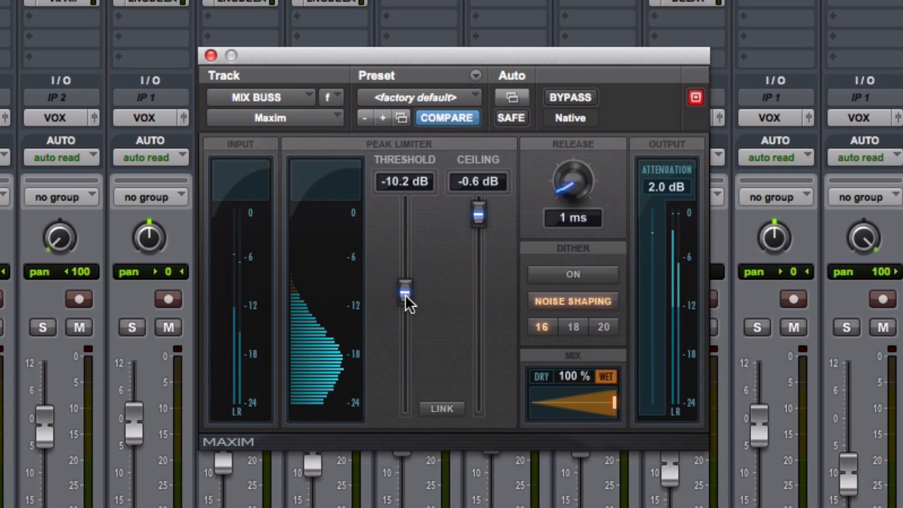
pyautogui.moveTo(405, 296); pyautogui.dragTo(403, 304)
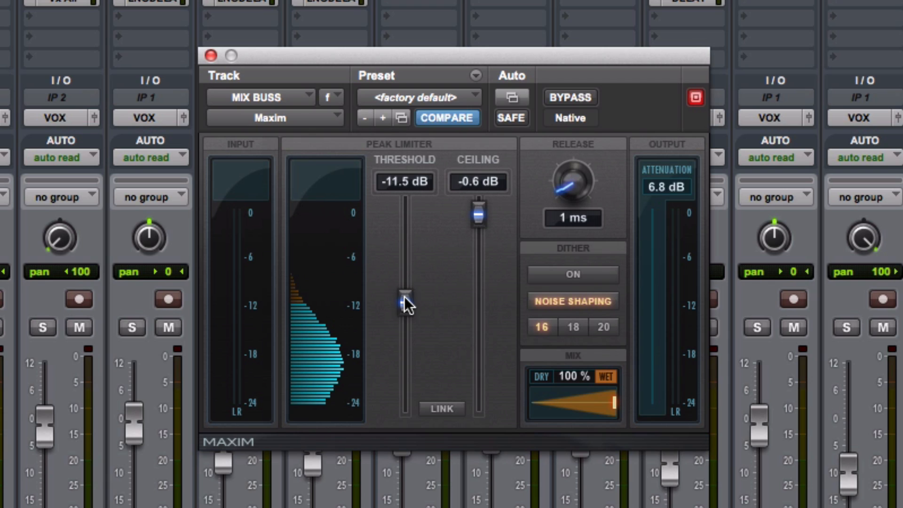
pyautogui.moveTo(404, 298); pyautogui.dragTo(404, 290)
pyautogui.moveTo(333, 400)
pyautogui.moveTo(321, 334)
pyautogui.moveTo(613, 405)
pyautogui.moveTo(572, 403)
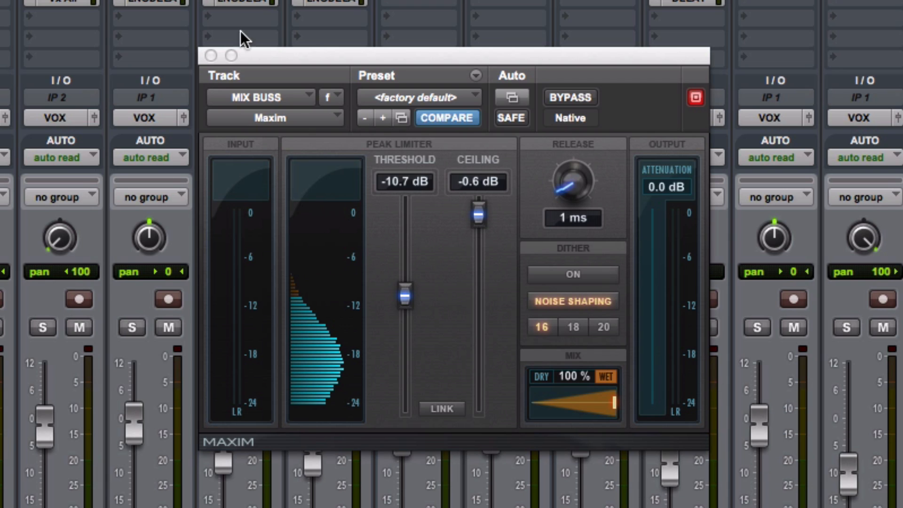
pyautogui.click(211, 55)
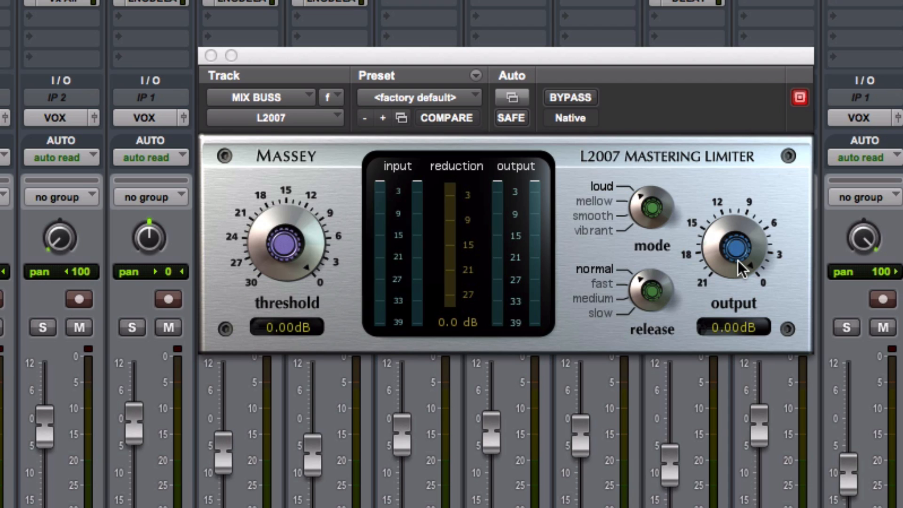
# - Set the Massey L2007 limiter's output to -0.51 dB and its threshold to -9.64 dB during playback
pyautogui.moveTo(738, 265); pyautogui.dragTo(739, 342)
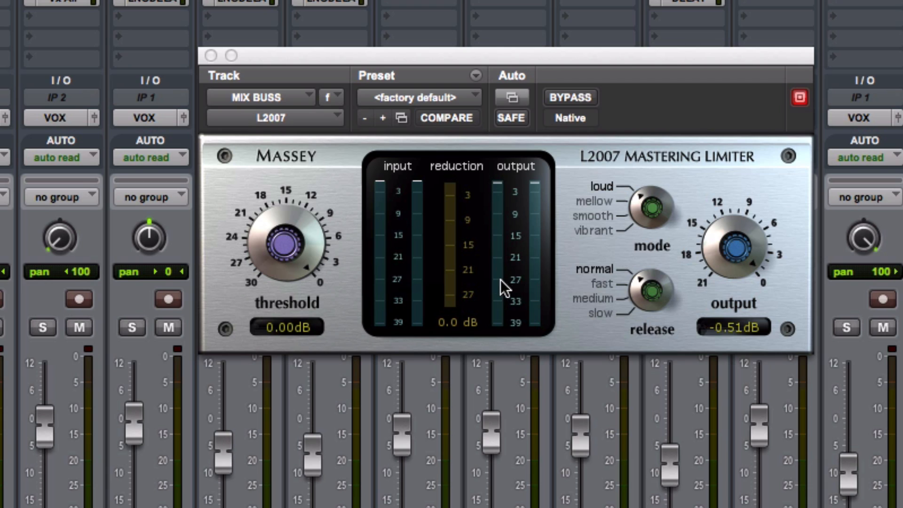
pyautogui.press('space')
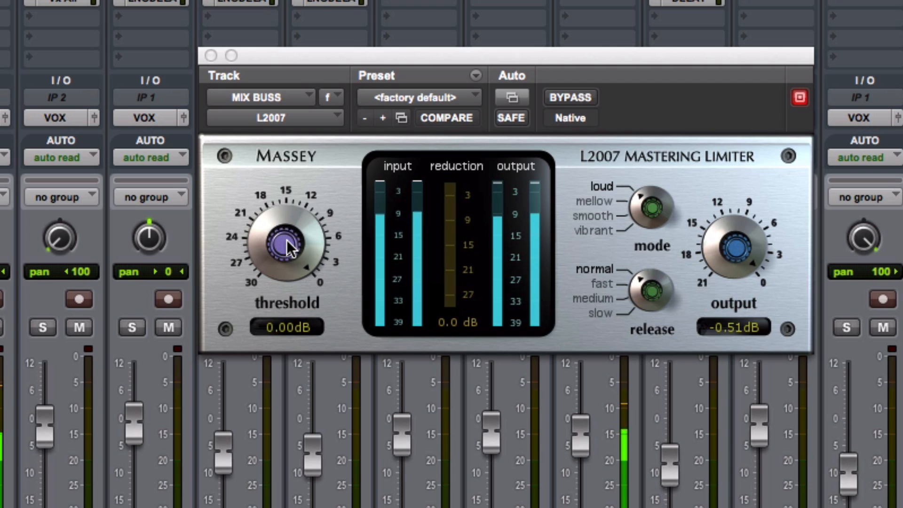
pyautogui.click(288, 248)
pyautogui.moveTo(288, 248); pyautogui.dragTo(276, 507)
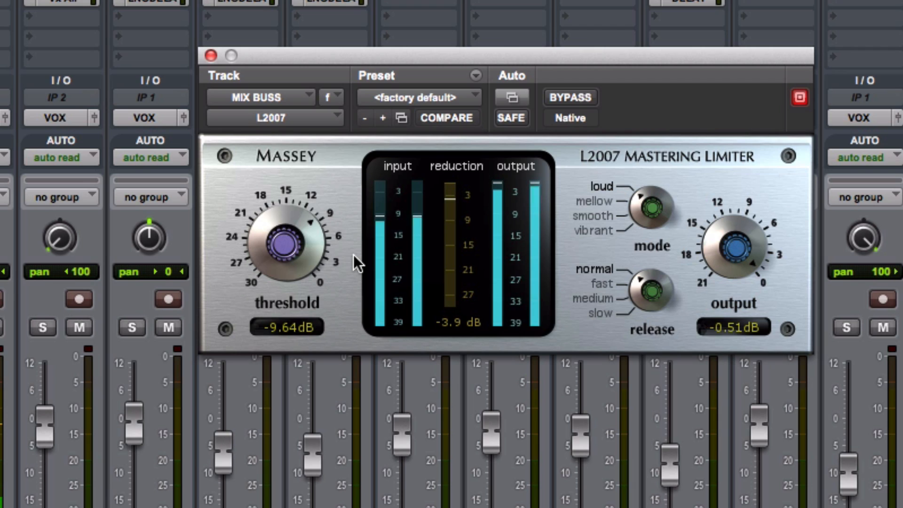
pyautogui.press('space')
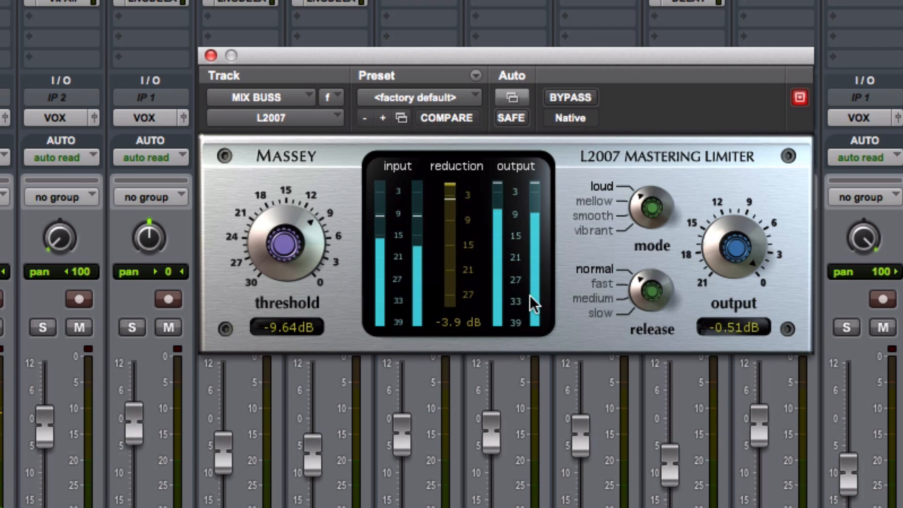